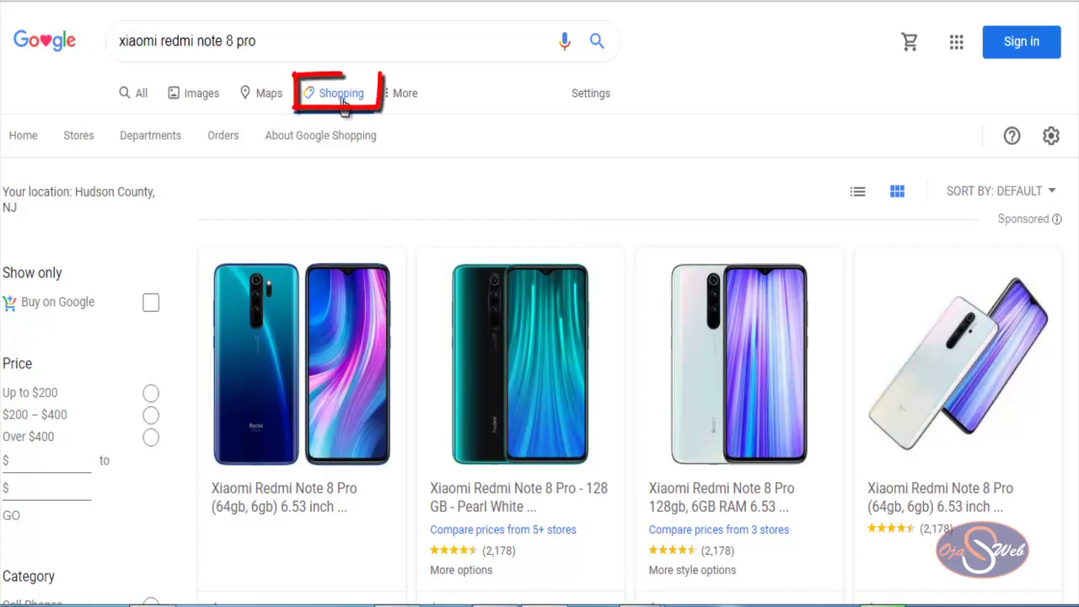
Open the detail panel for the 128gb Pearl White Xiaomi Redmi Note 8 Pro listing priced $264.98
scroll(641, 225, down, 1)
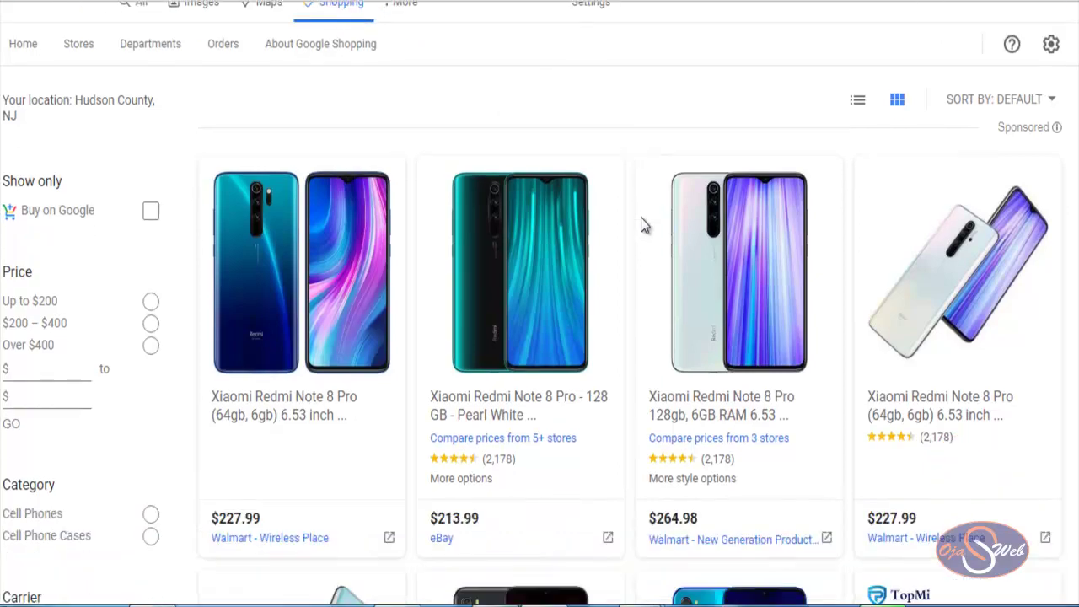
scroll(641, 225, down, 1)
scroll(641, 225, up, 1)
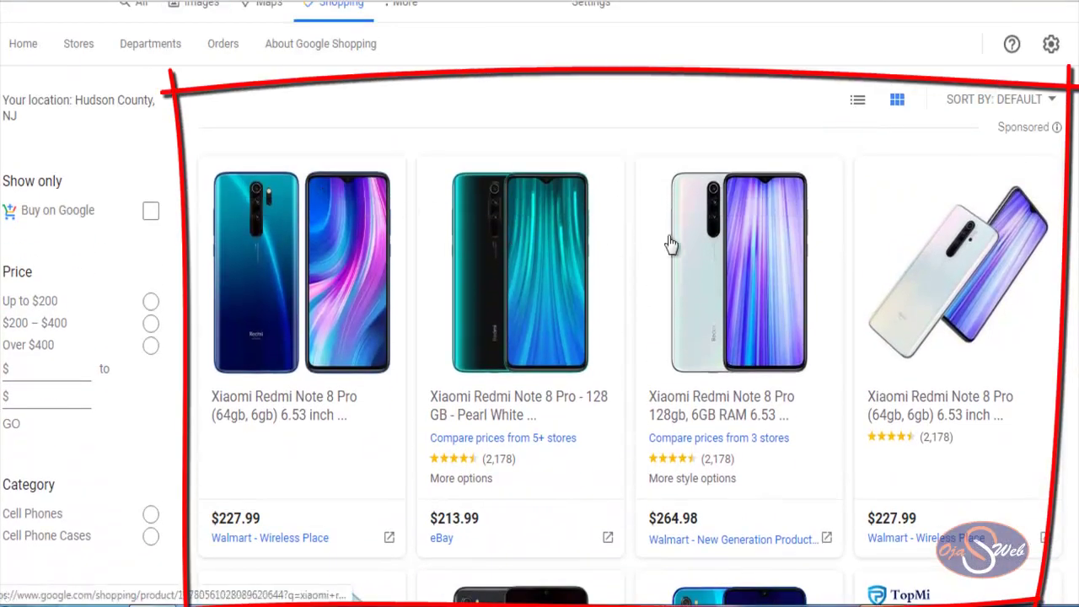
scroll(886, 251, down, 1)
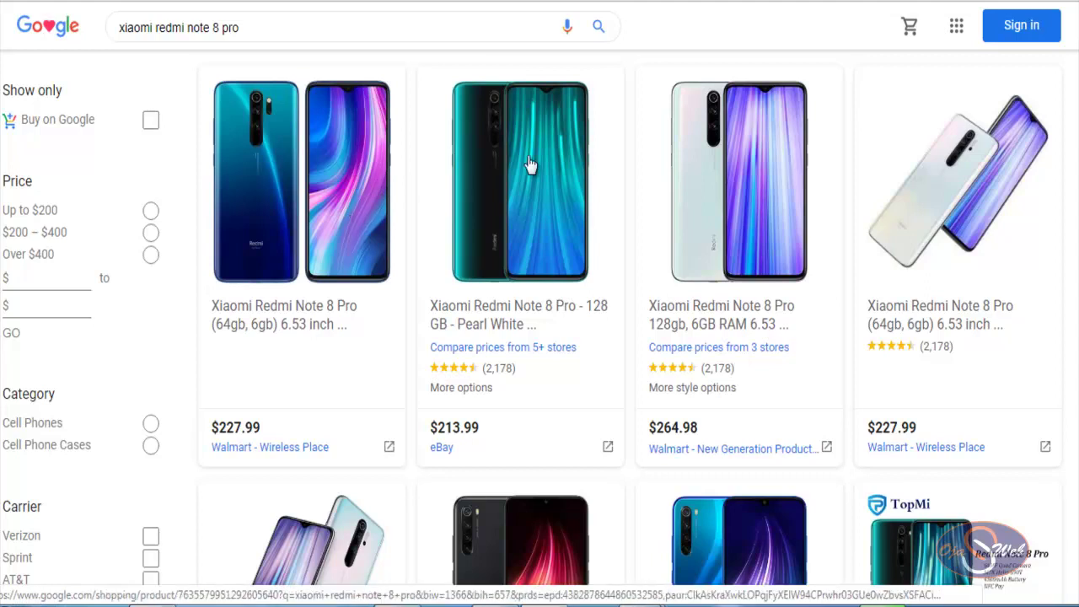
click(733, 222)
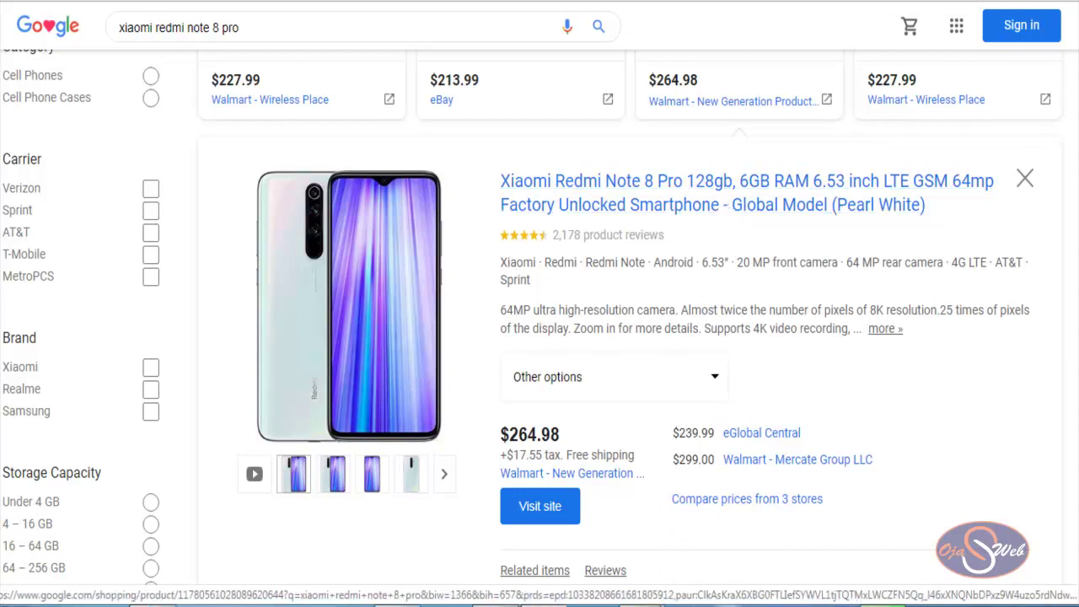
Bring the Google for Retail Merchant Center browser window to the front
mouse_move(658, 602)
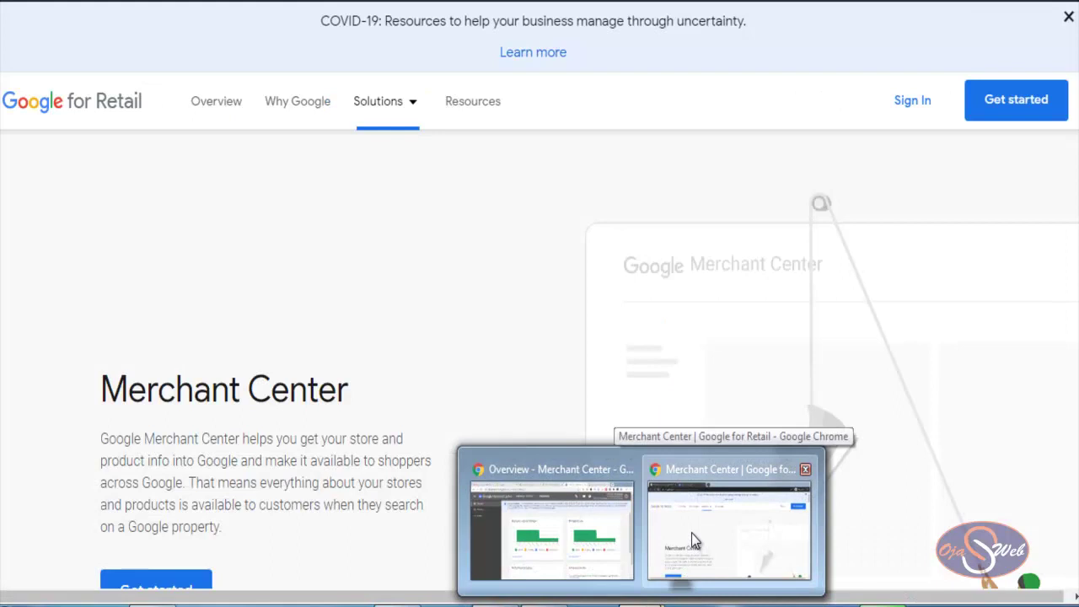
click(692, 533)
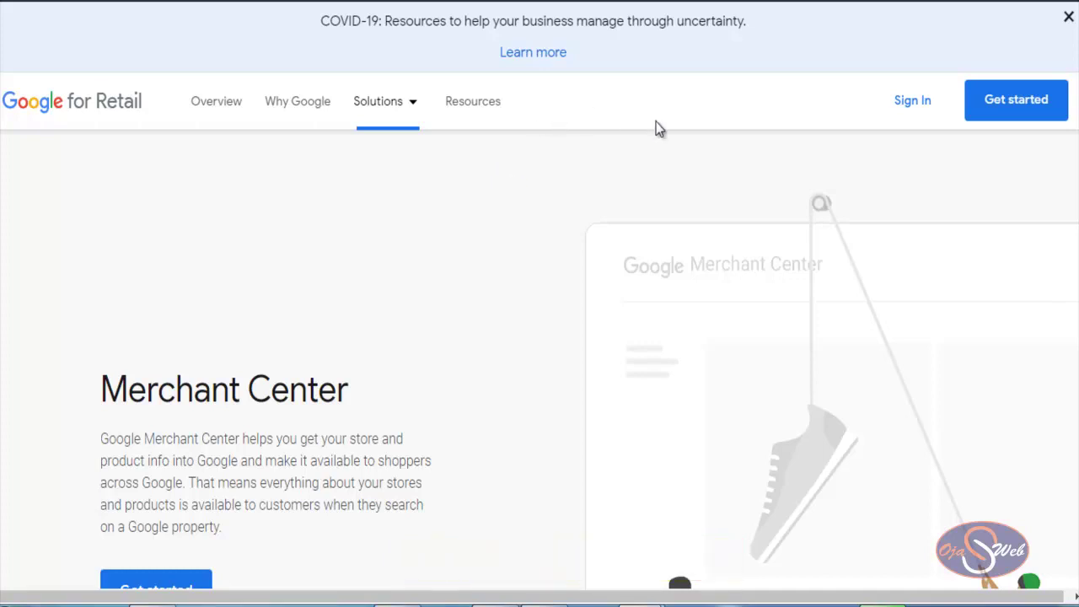
Sign in to Merchant Center to reach the 'Welcome to Merchant Center' business form
click(916, 108)
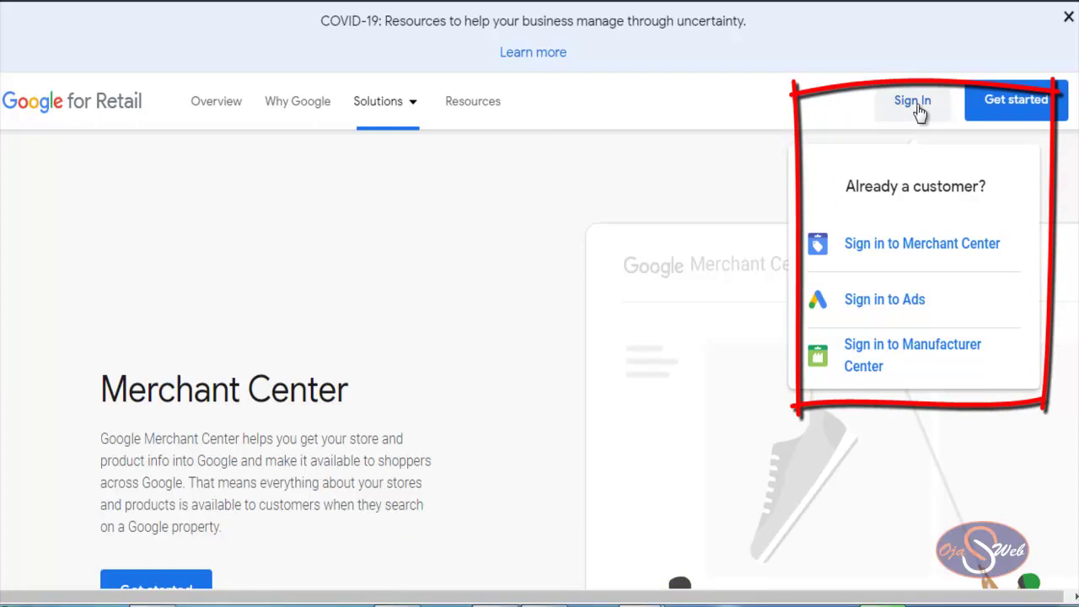
click(907, 245)
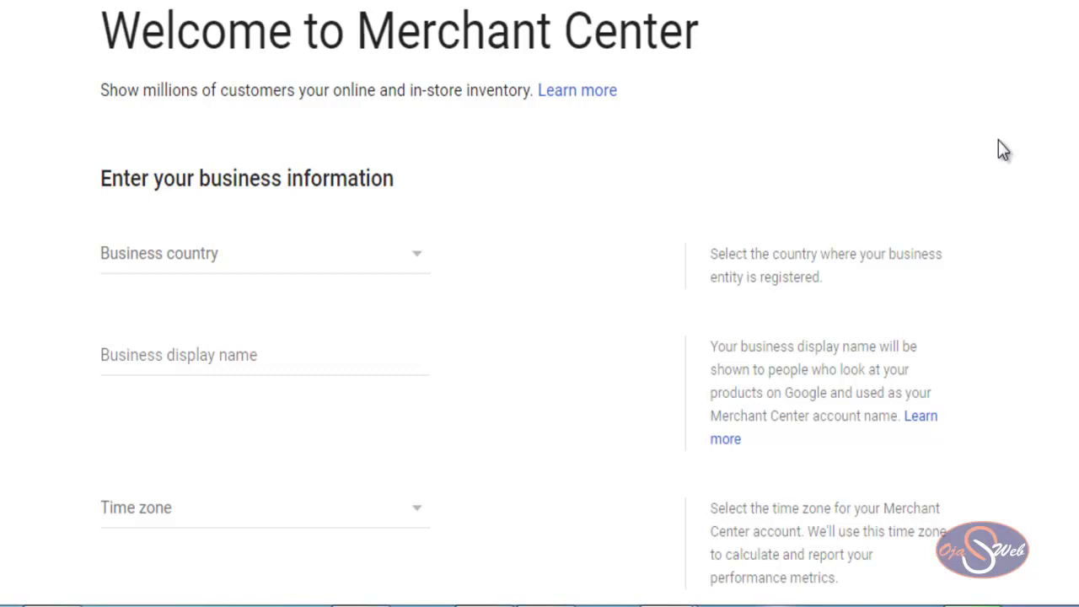
Set the business country to Nigeria, filling in the Lagos time zone
click(368, 266)
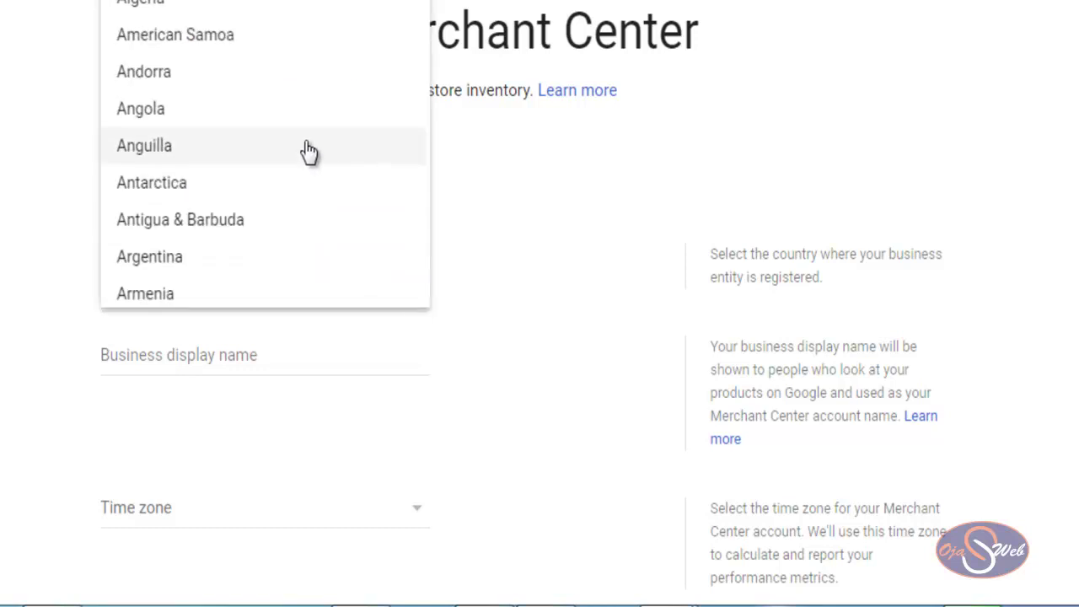
scroll(297, 118, down, 15)
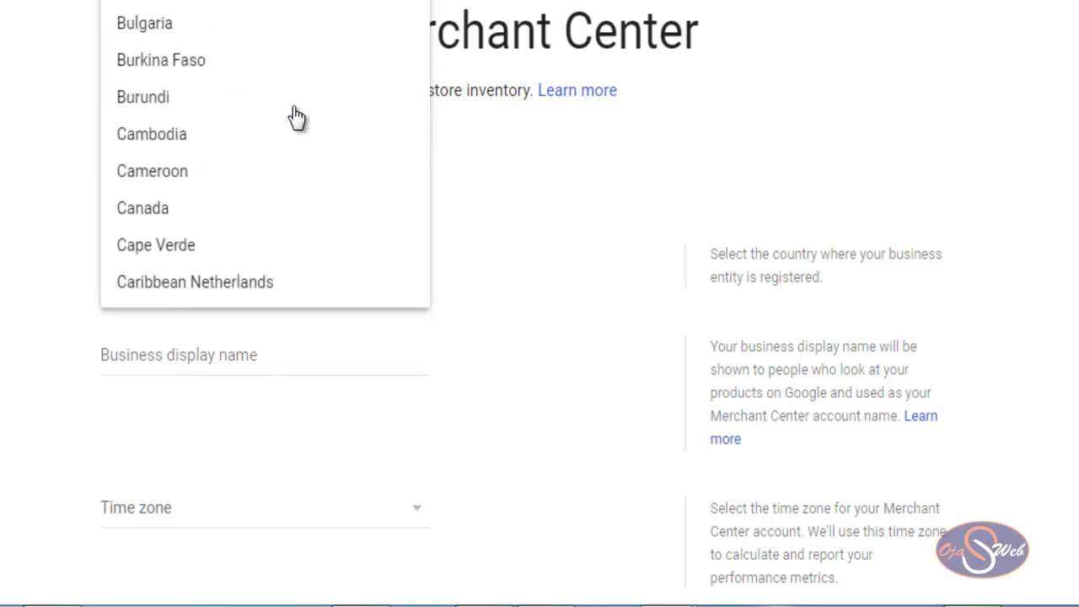
scroll(295, 115, down, 20)
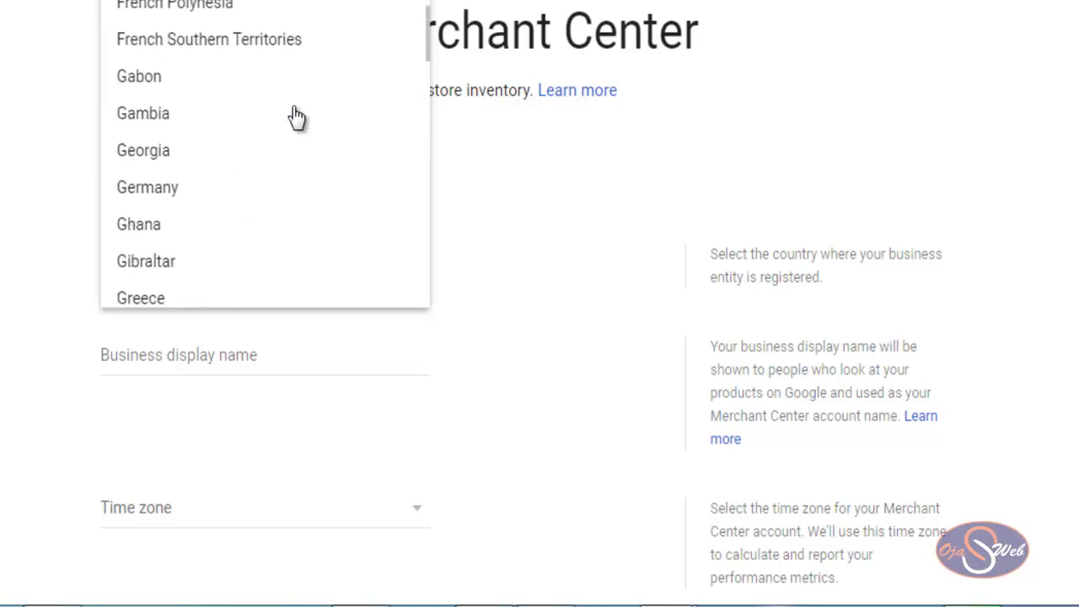
click(163, 278)
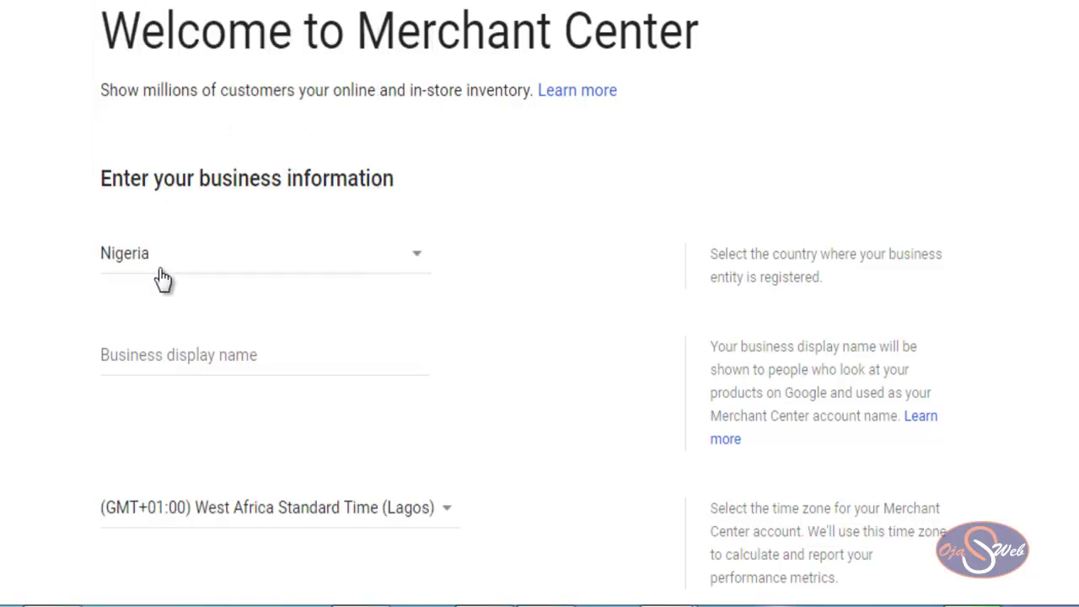
Enter 'Ojasweb Digital' as the business display name
scroll(162, 278, down, 1)
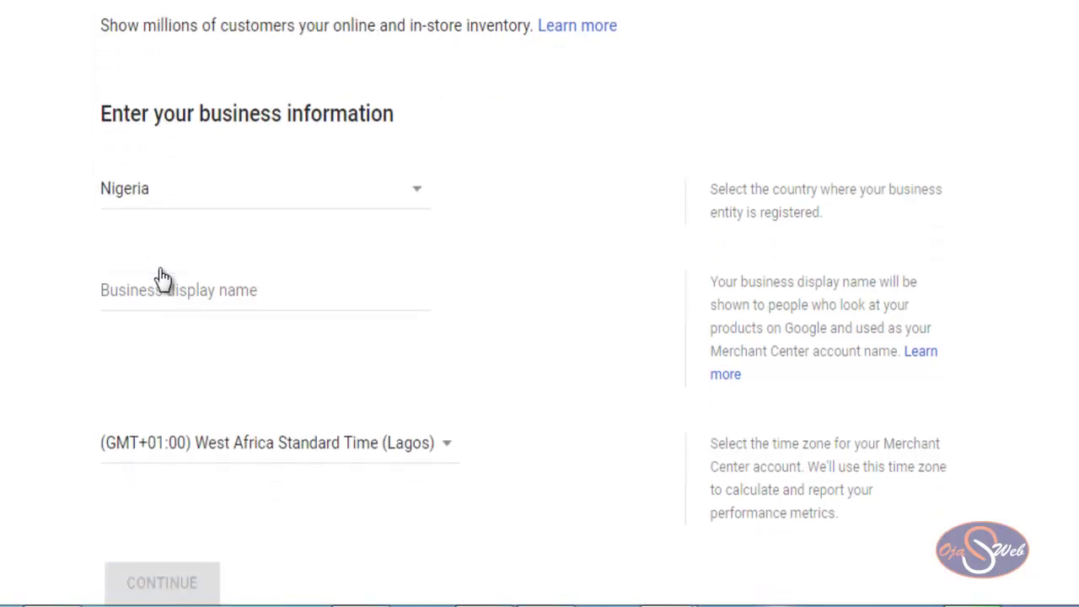
click(232, 288)
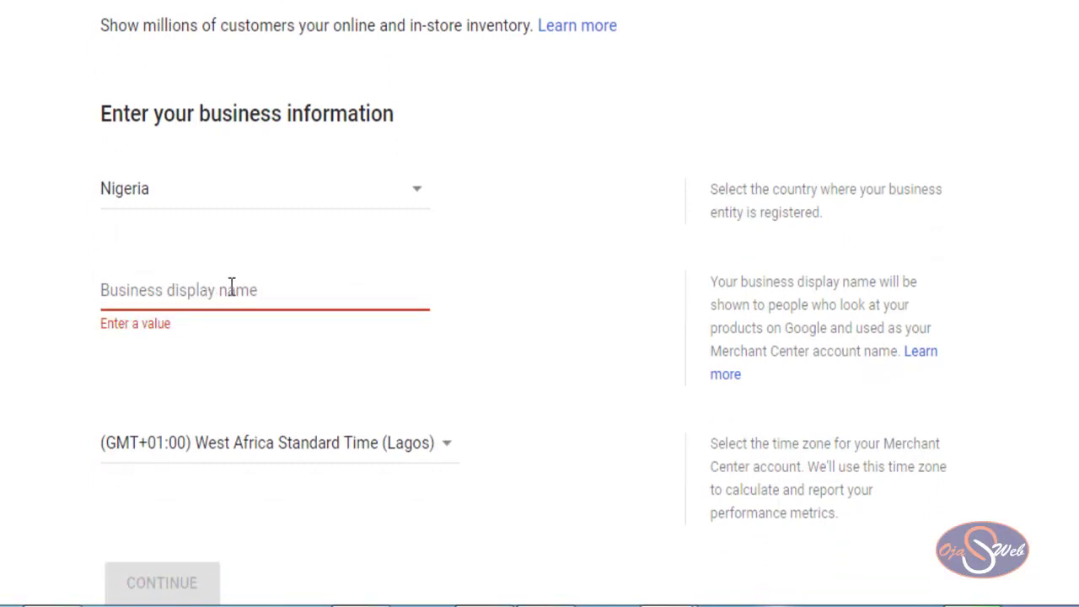
text(Ojasweb)
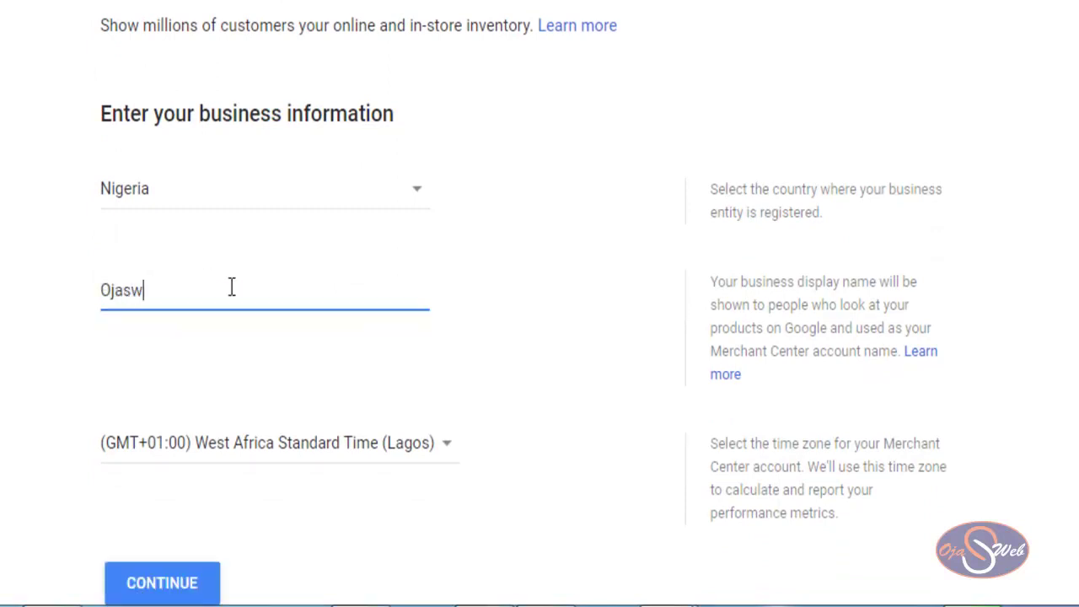
text( Digital)
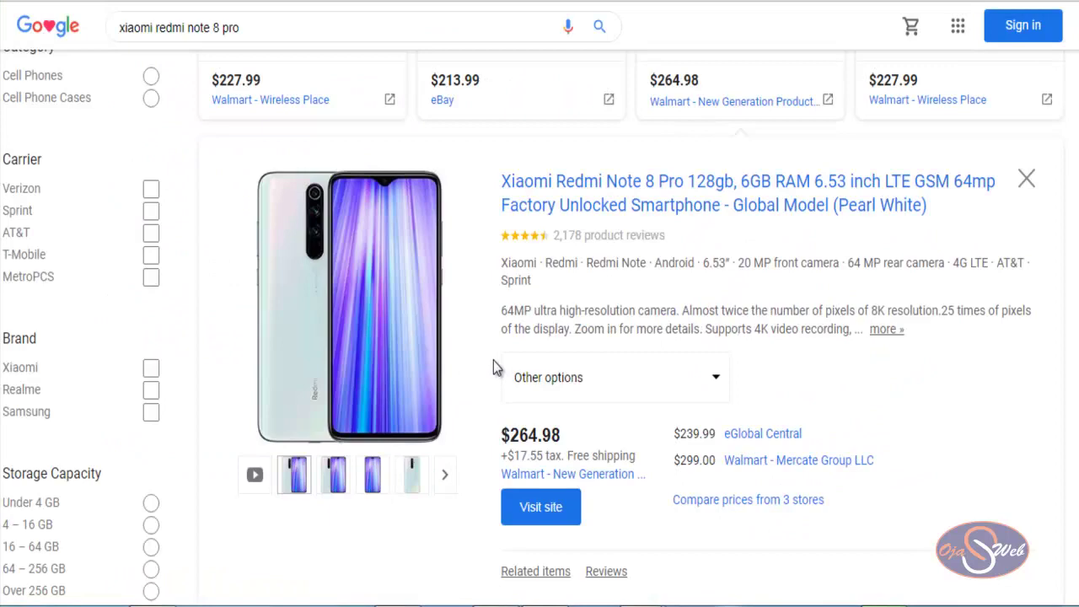
Scroll back up to review the completed form showing display name 'Ojasweb Digital'
scroll(488, 345, up, 3)
scroll(93, 89, up, 1)
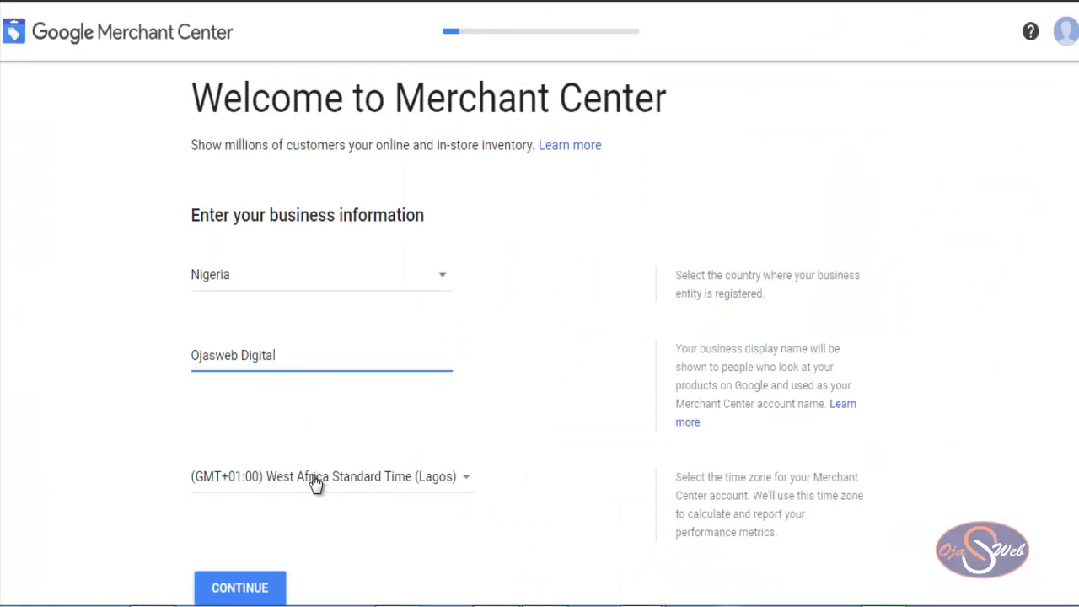
Submit the business details, opt in to tips updates, accept the Terms and Conditions, and continue
click(249, 586)
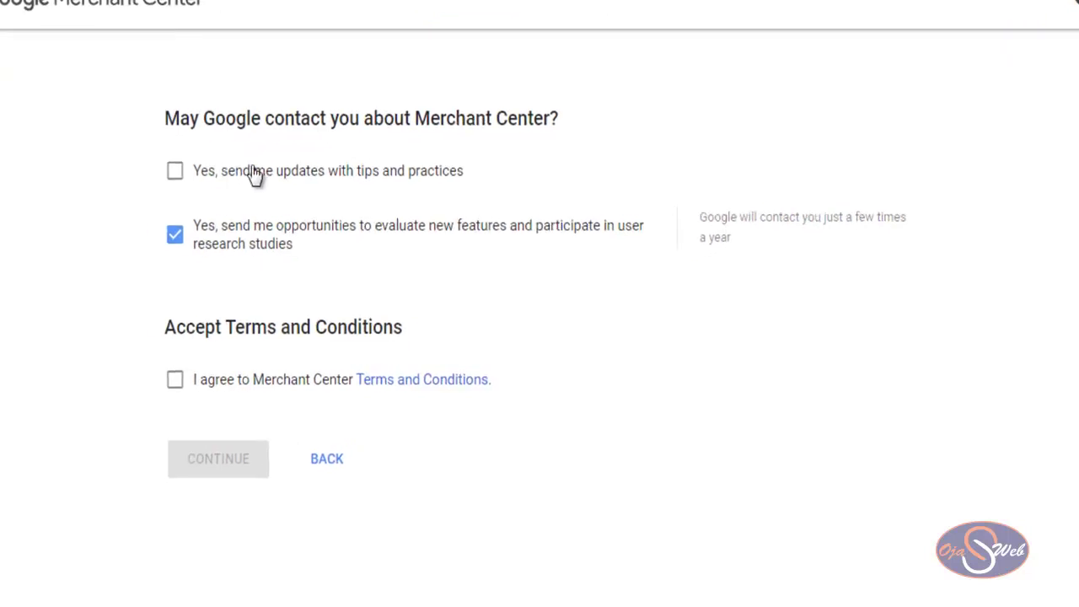
click(176, 173)
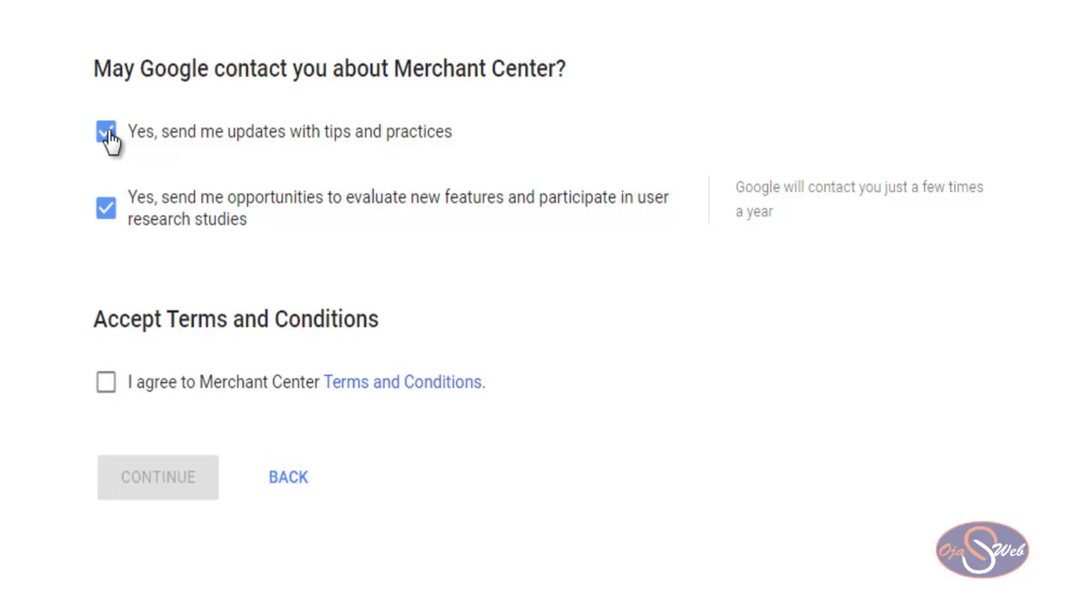
click(107, 386)
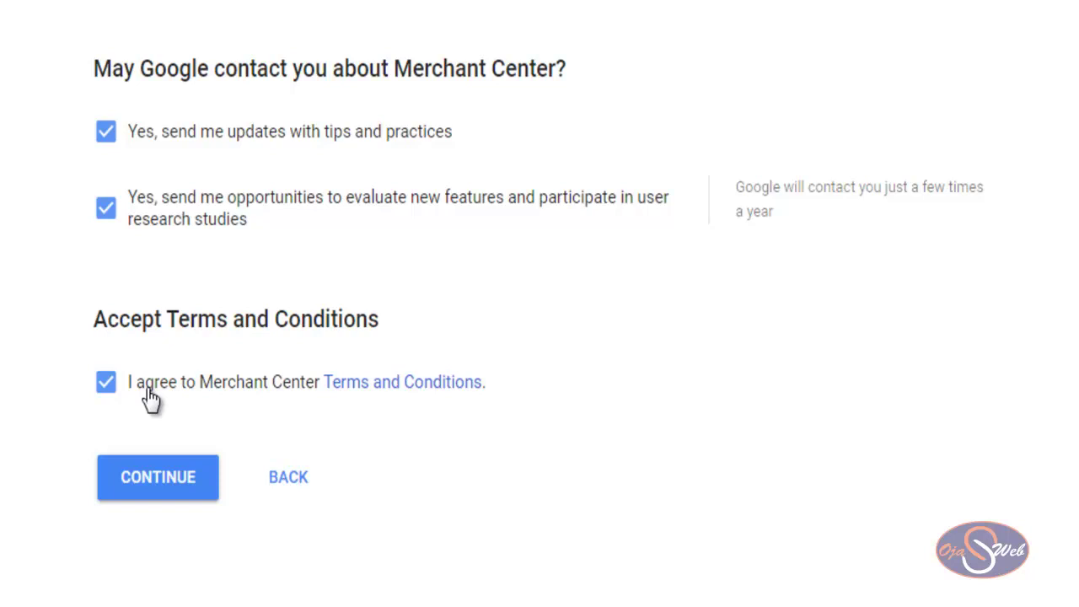
click(150, 471)
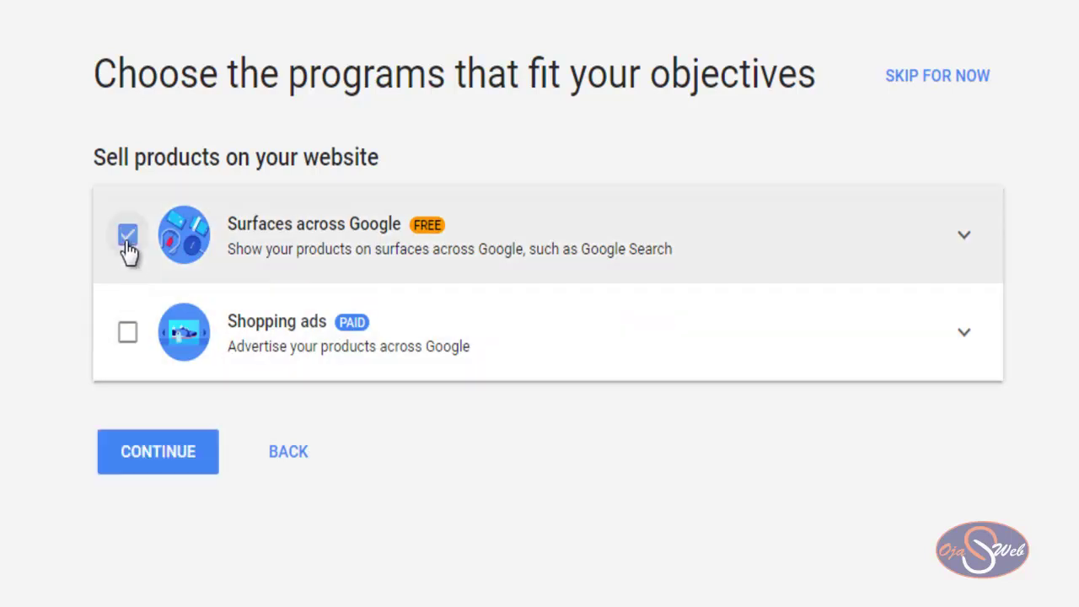
Tick Surfaces across Google and Shopping ads and read each program's details
click(126, 239)
click(127, 335)
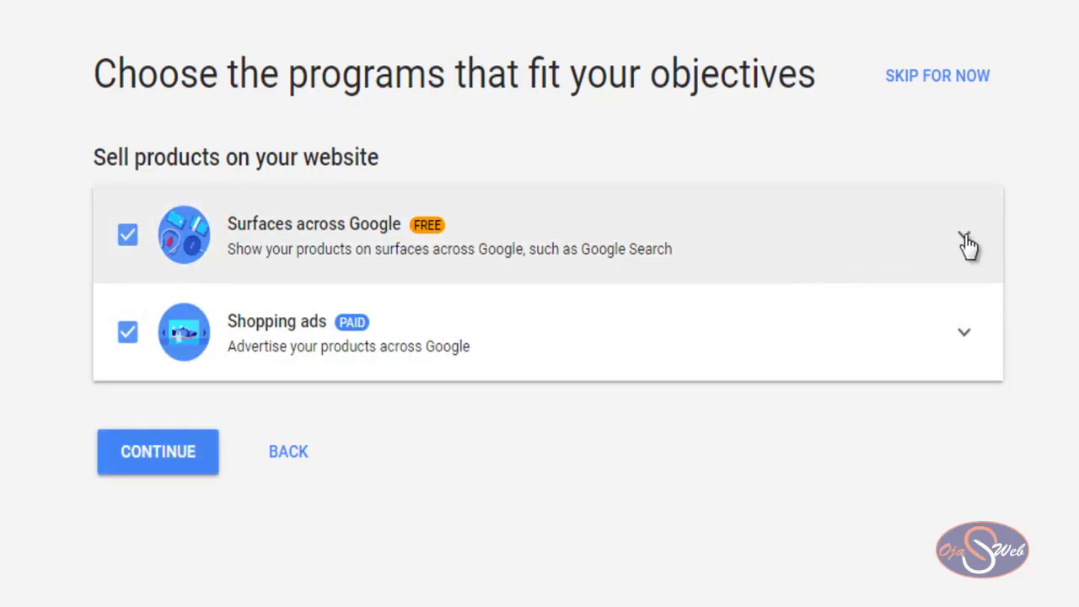
click(965, 240)
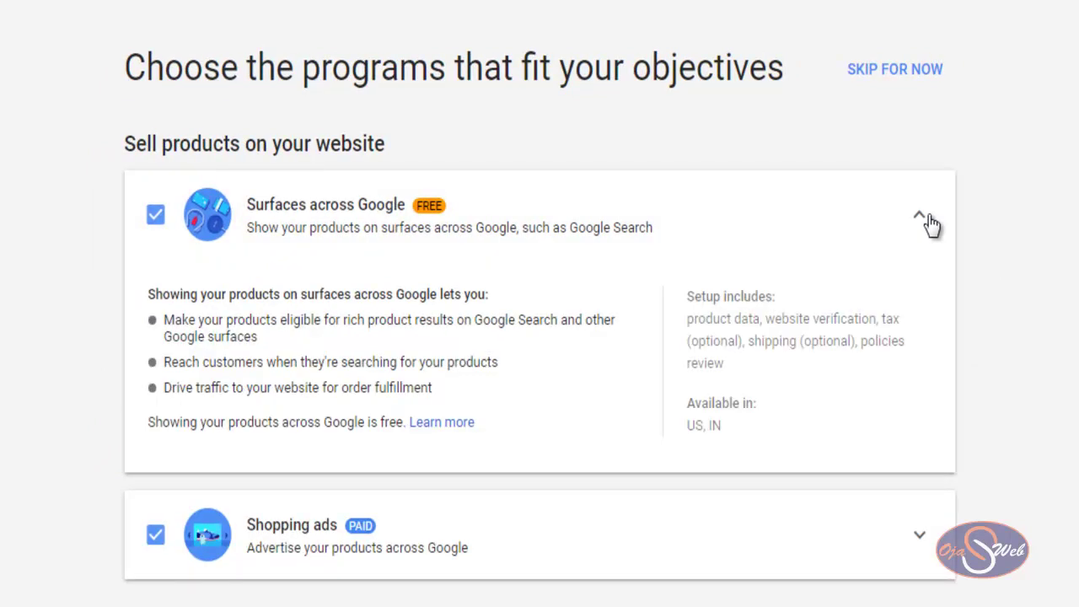
click(929, 224)
click(927, 310)
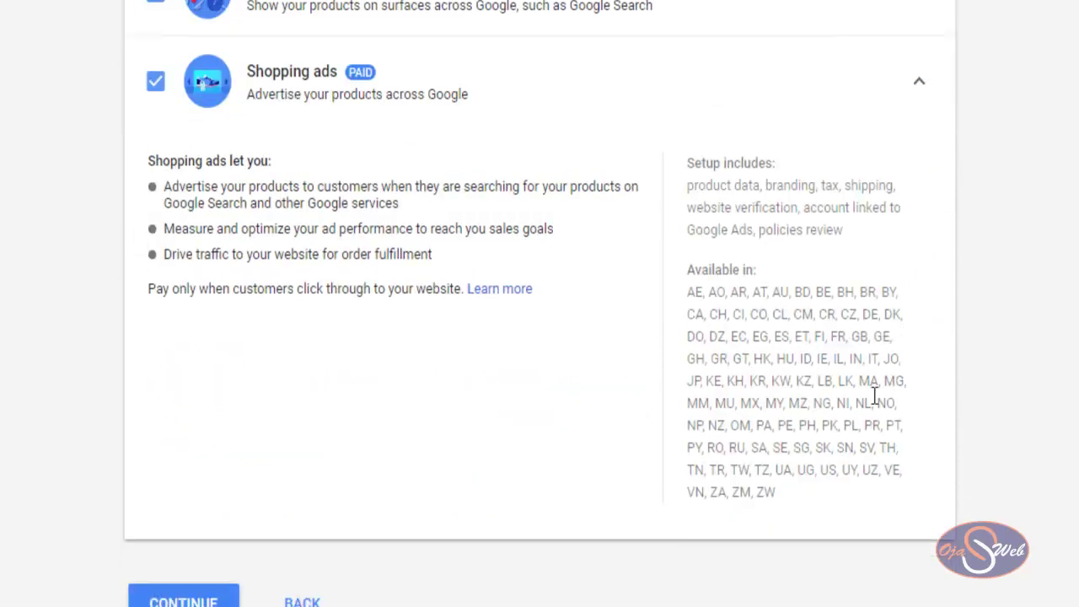
triple_click(818, 403)
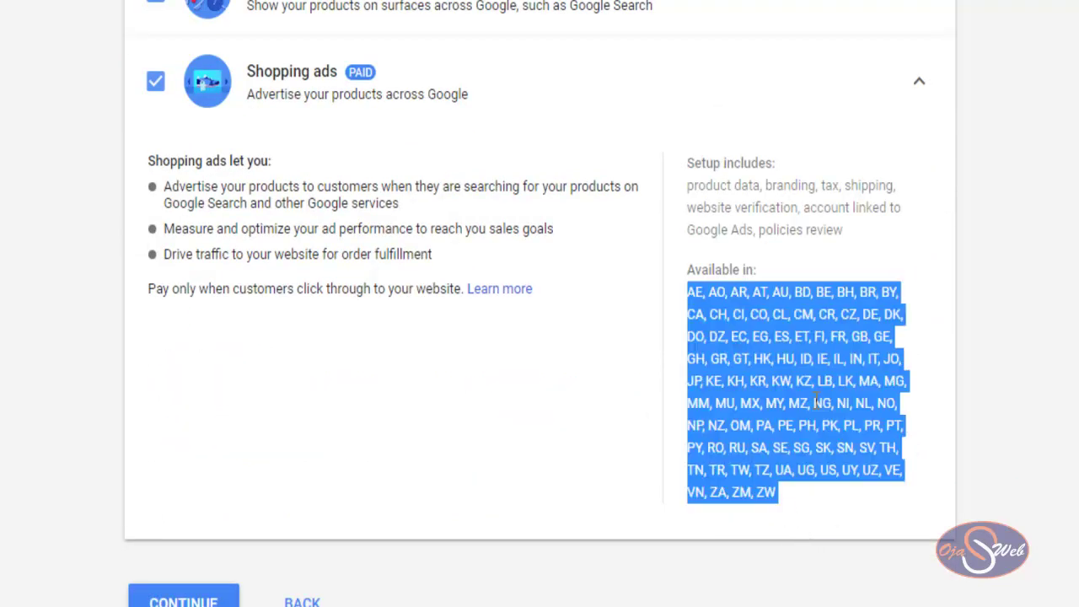
click(817, 403)
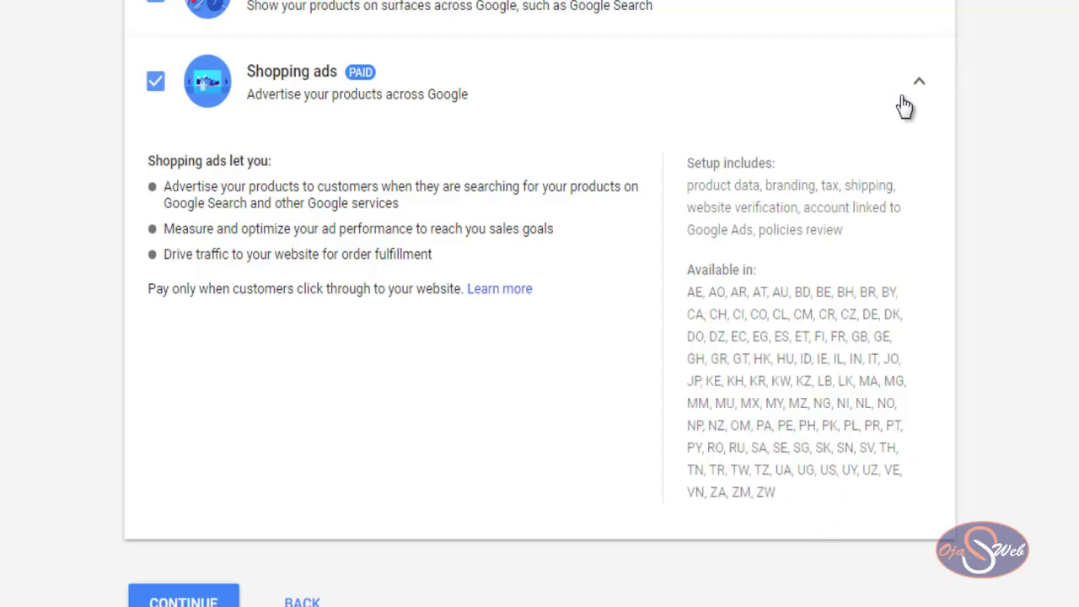
Recheck the Surfaces across Google details and confirm both programs to reach the summary
click(917, 81)
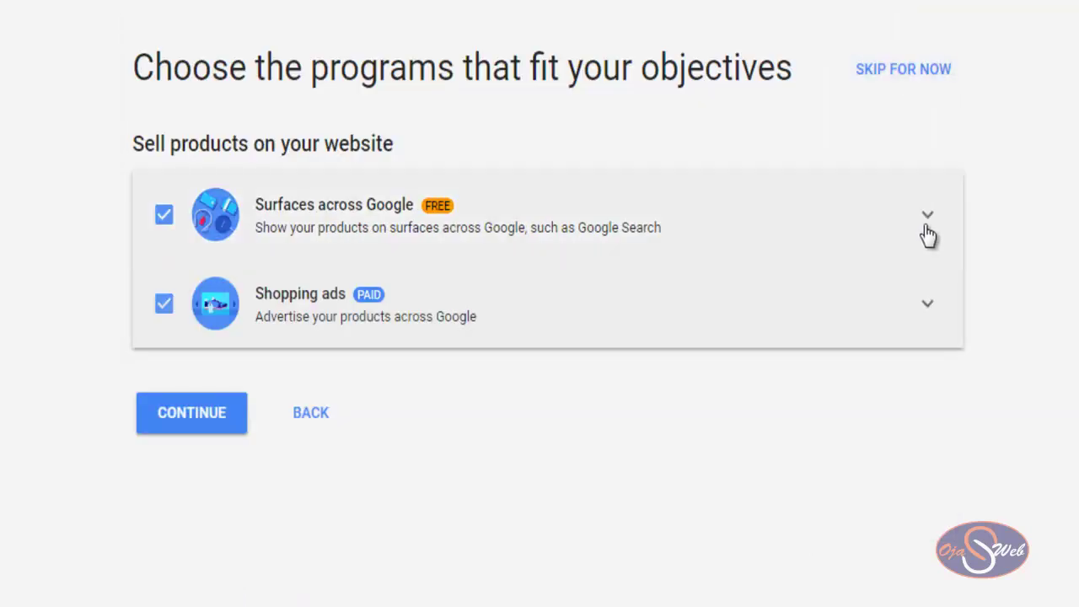
click(927, 228)
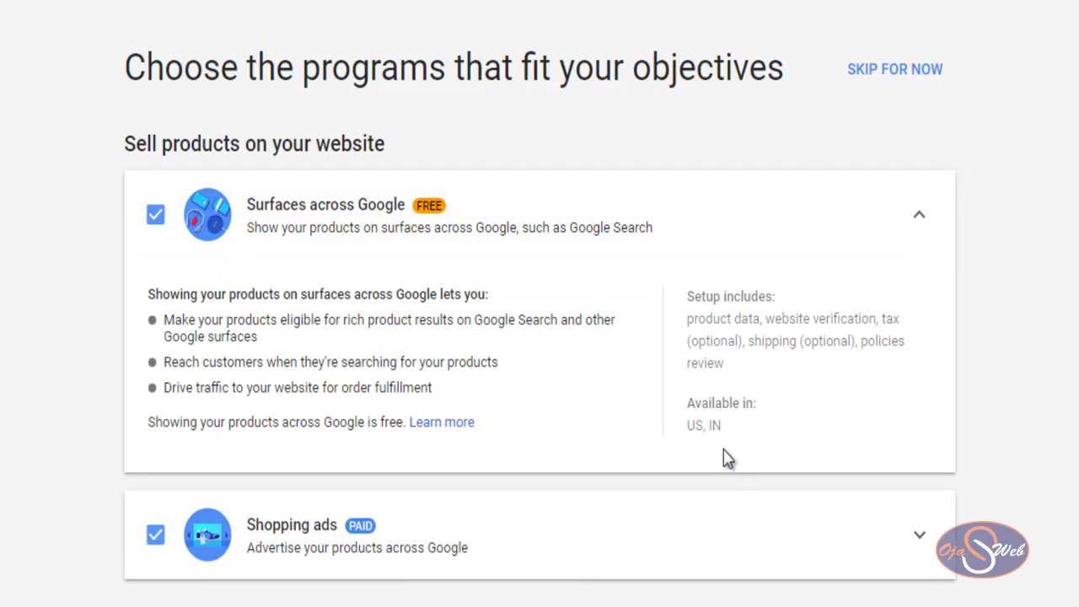
scroll(716, 431, down, 1)
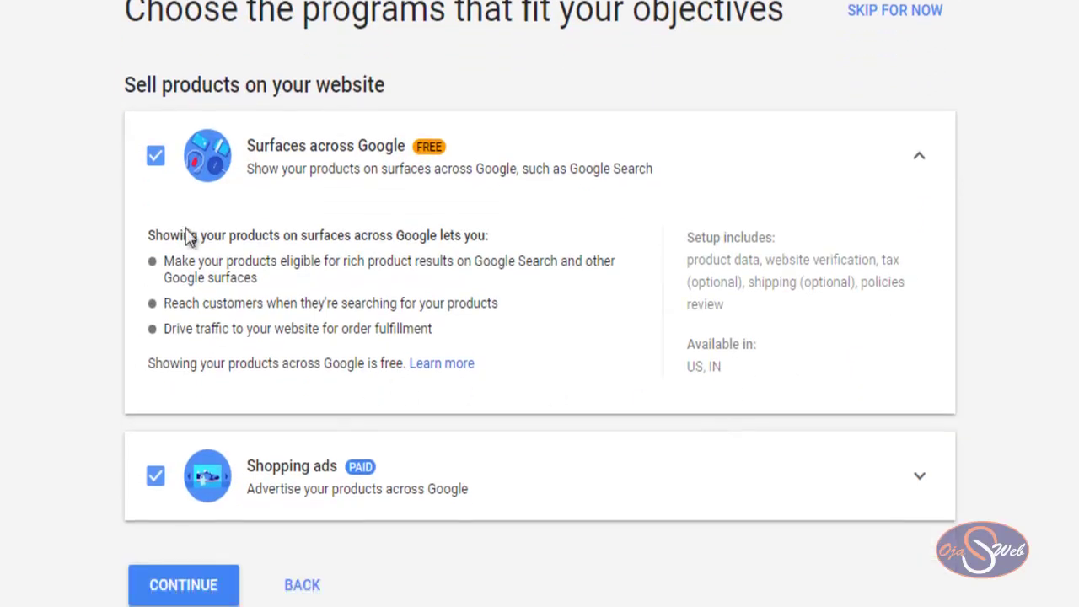
click(156, 153)
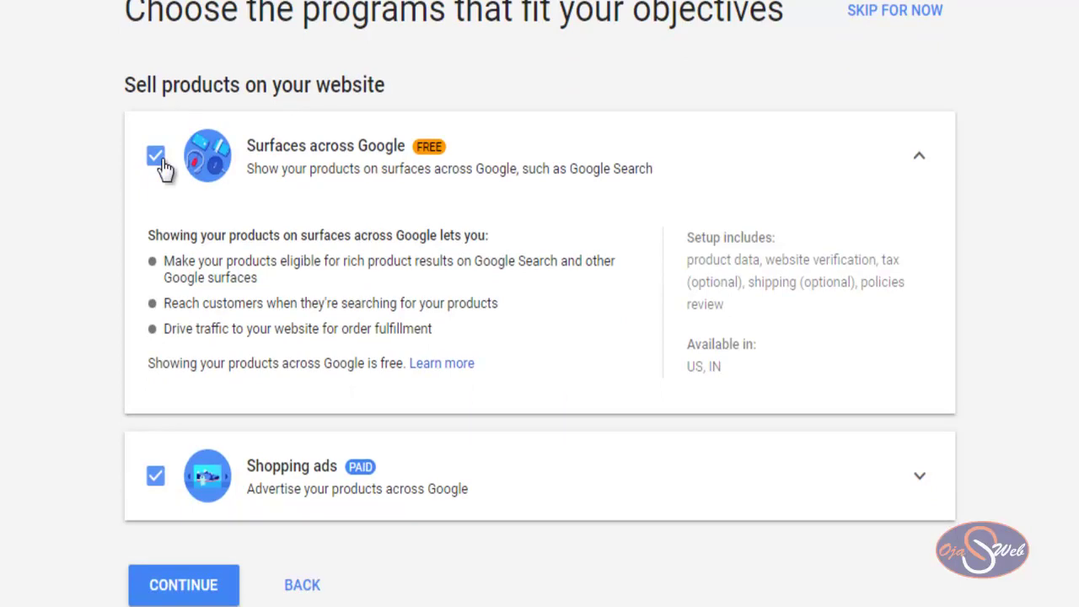
click(161, 594)
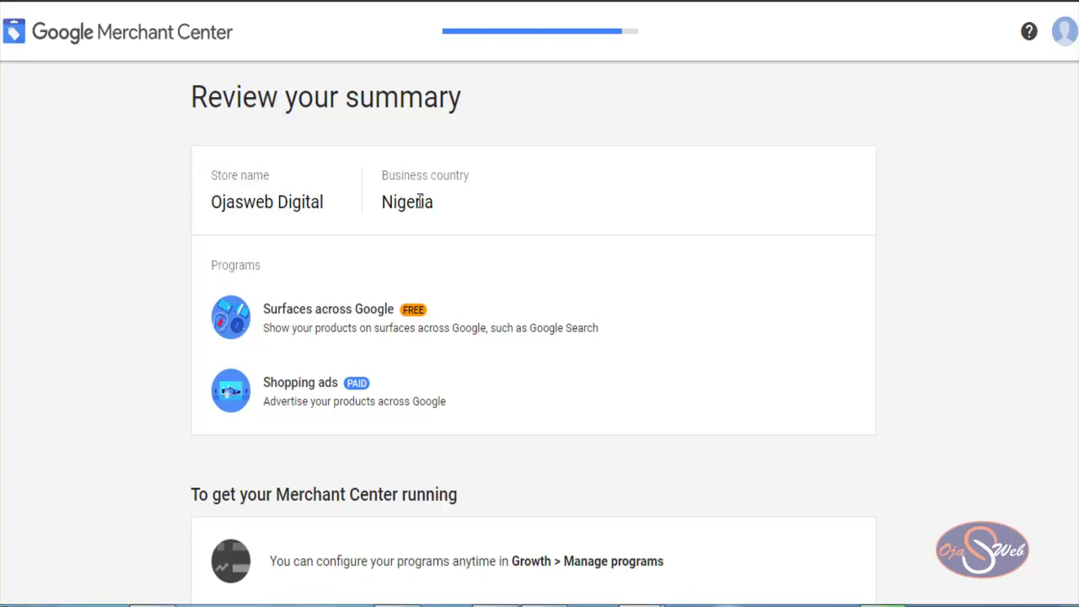
Review the summary with Nigeria and both programs, then create the Merchant Center account
scroll(419, 202, down, 1)
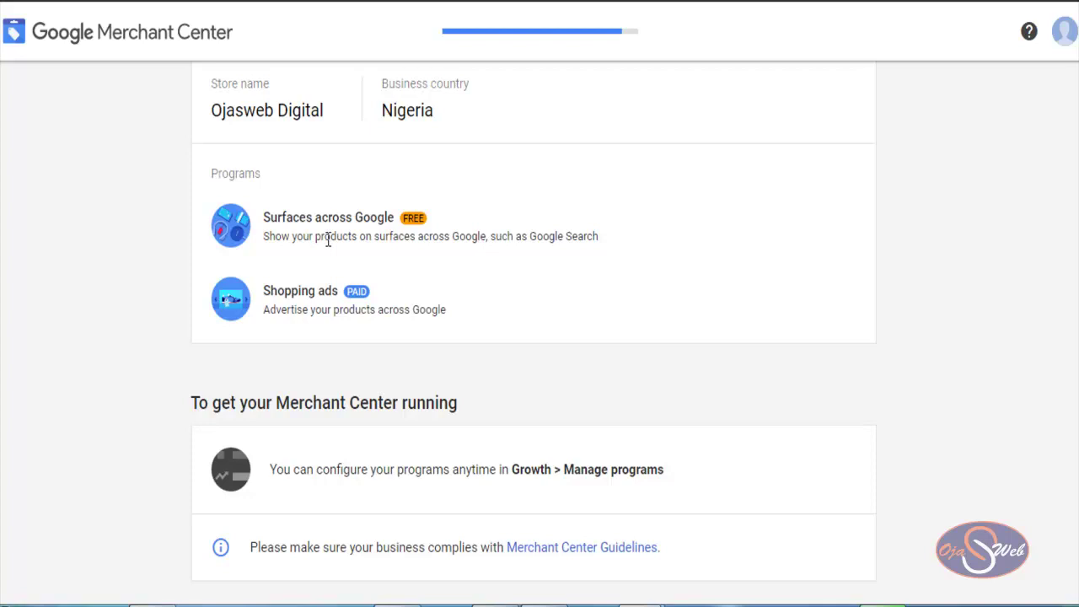
scroll(328, 239, down, 2)
scroll(352, 288, down, 1)
click(224, 571)
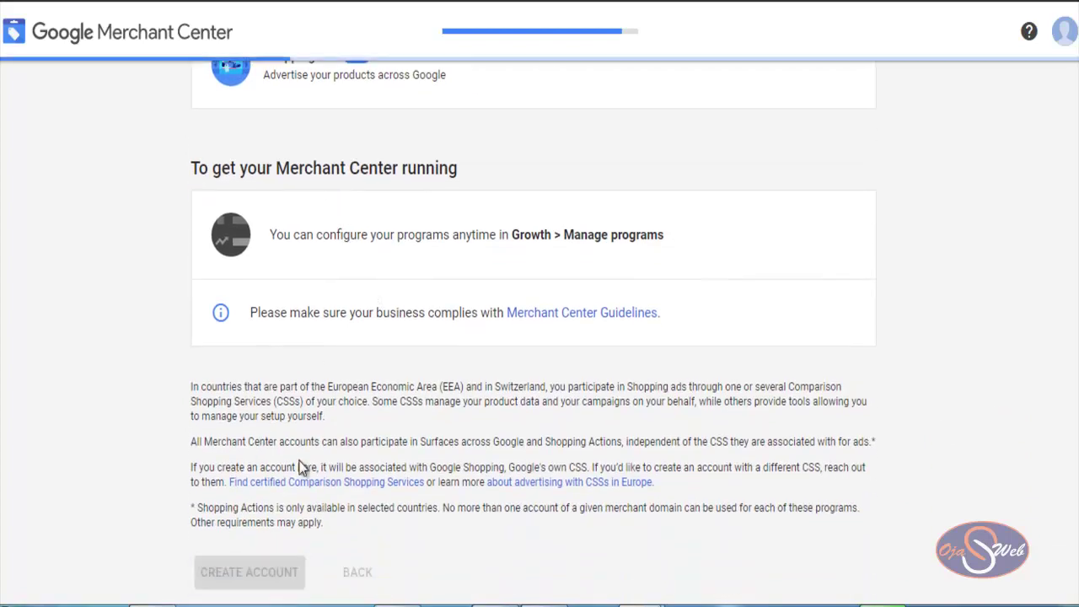